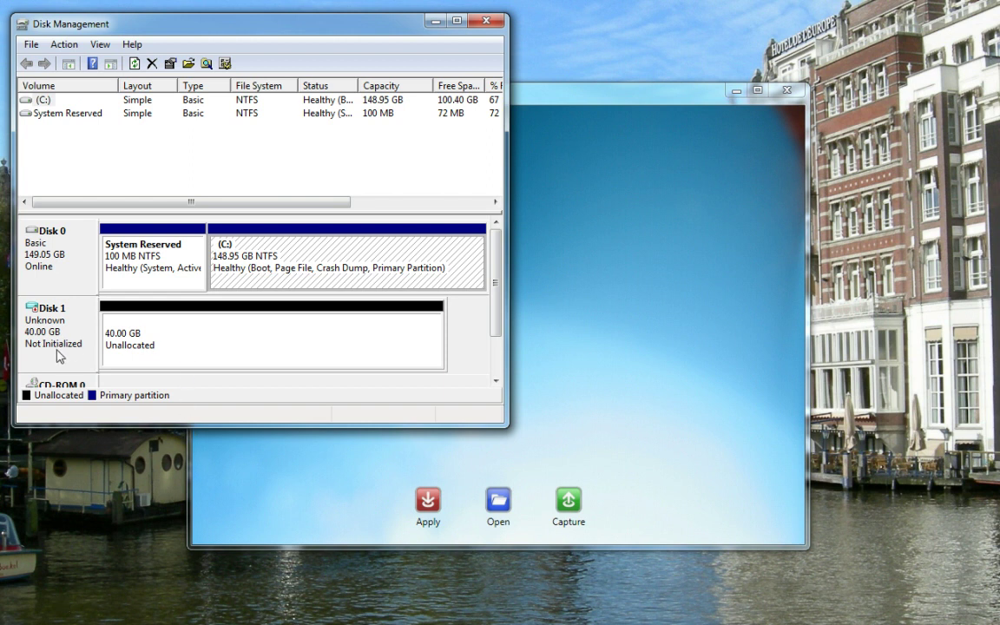
Load C:\testjunk.wim as the source WIM on the Apply Image page.
left_click(274, 527)
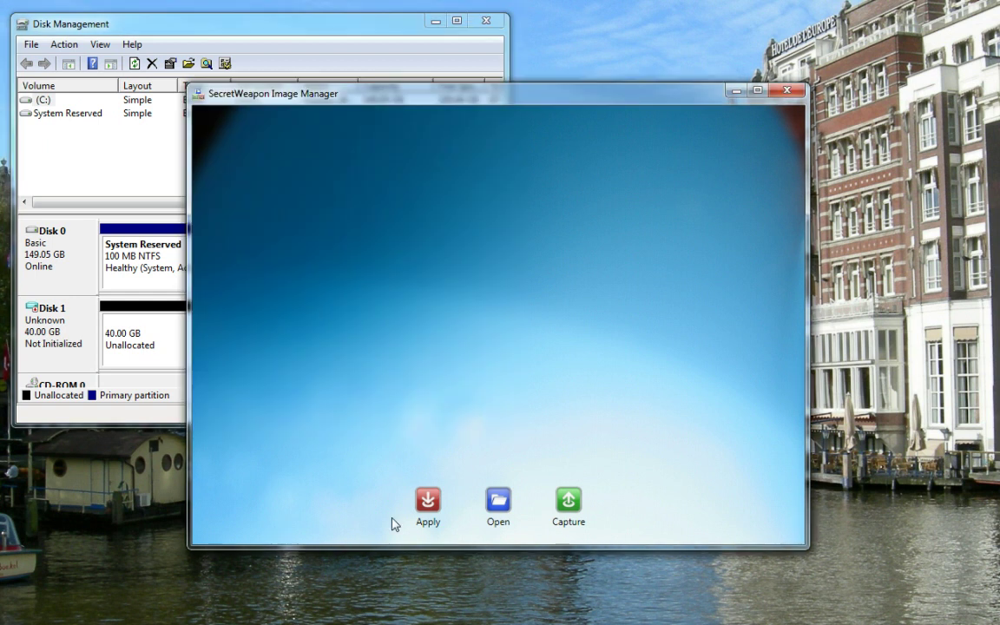
left_click(402, 494)
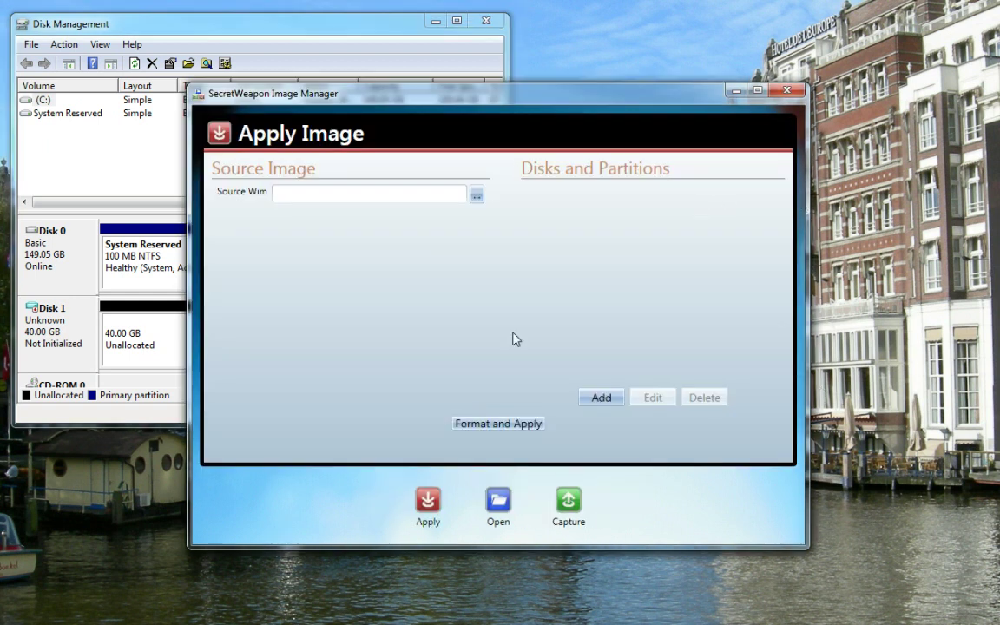
left_click(477, 196)
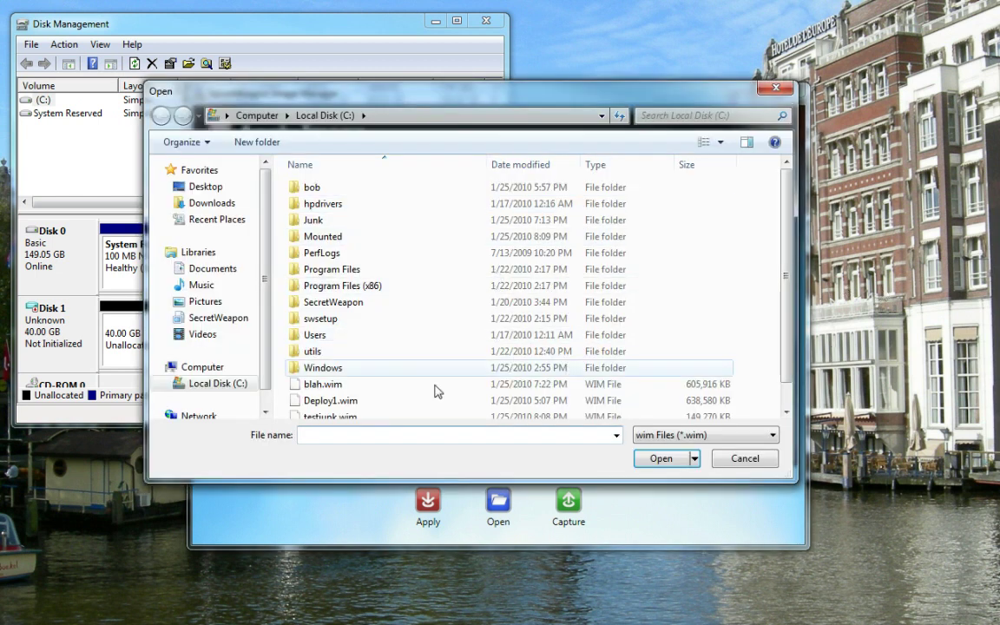
left_click(349, 415)
left_click(644, 457)
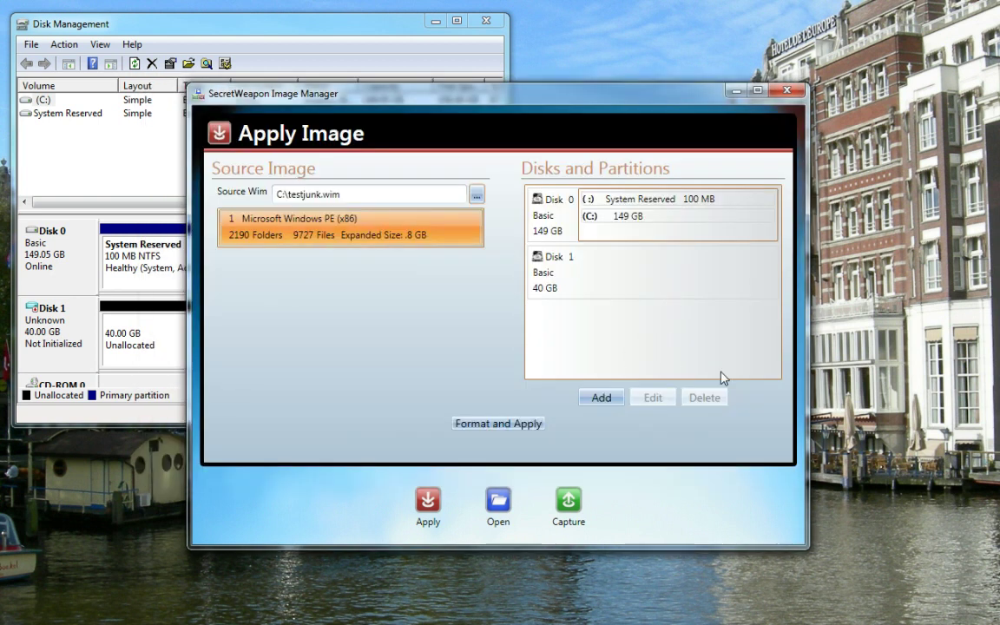
Add a 20 GB partition E: labelled 'Drive One' on Disk 1.
left_click(601, 397)
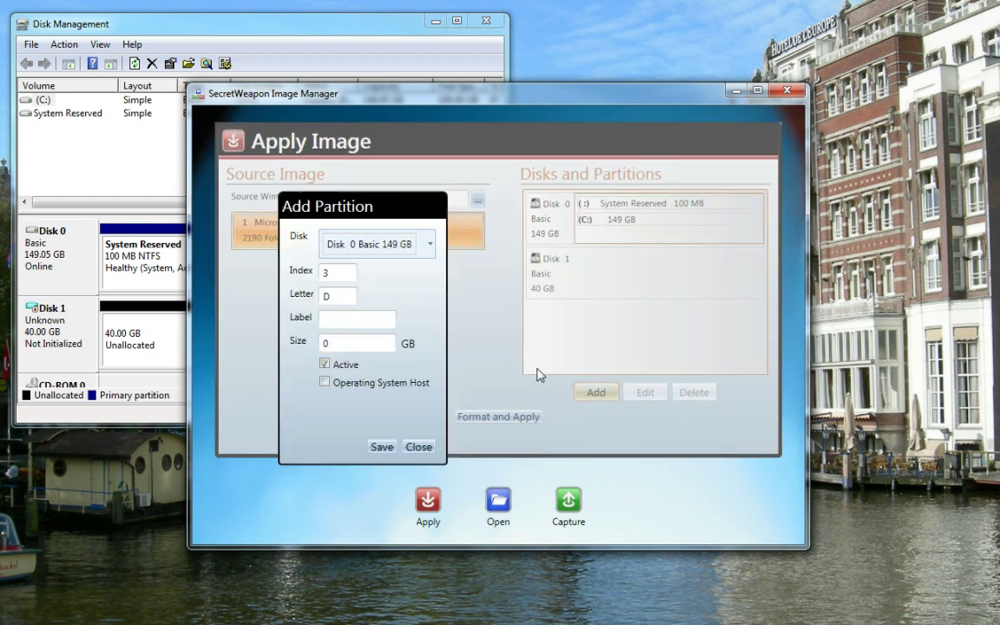
left_click(357, 244)
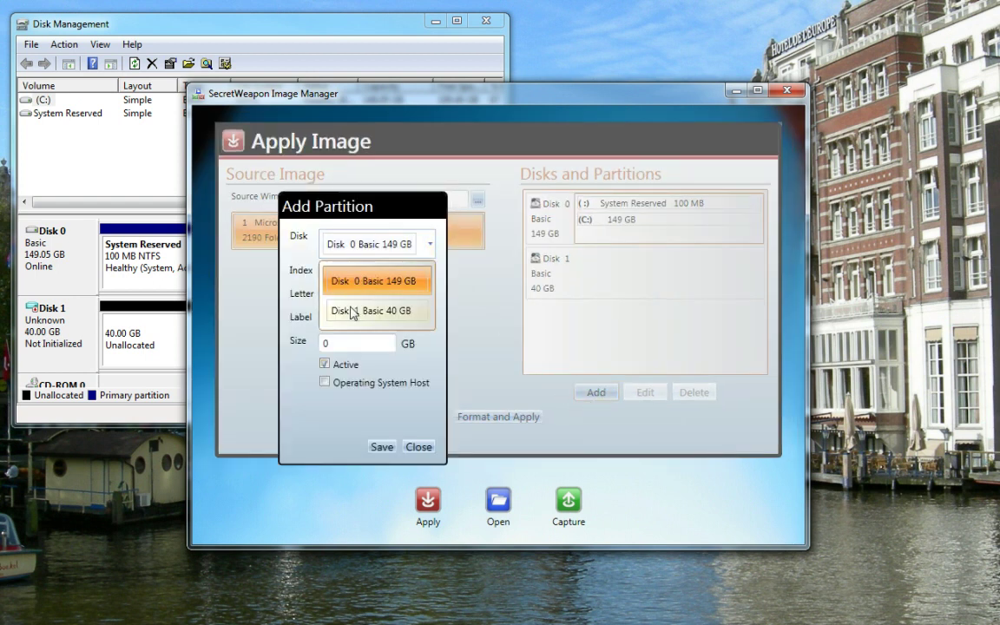
left_click(351, 311)
left_click(328, 298)
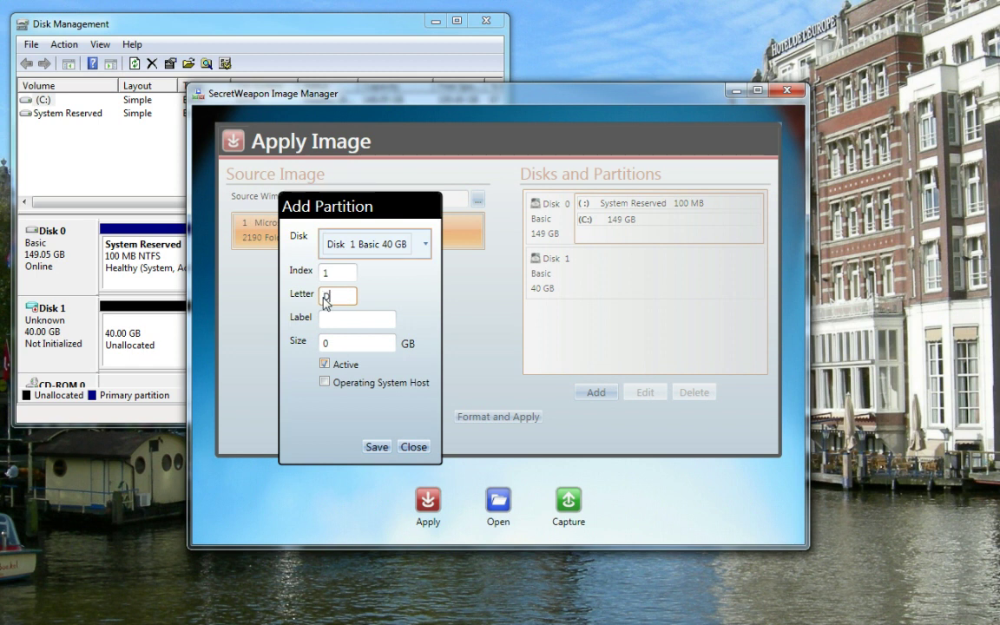
type("E")
left_click(356, 322)
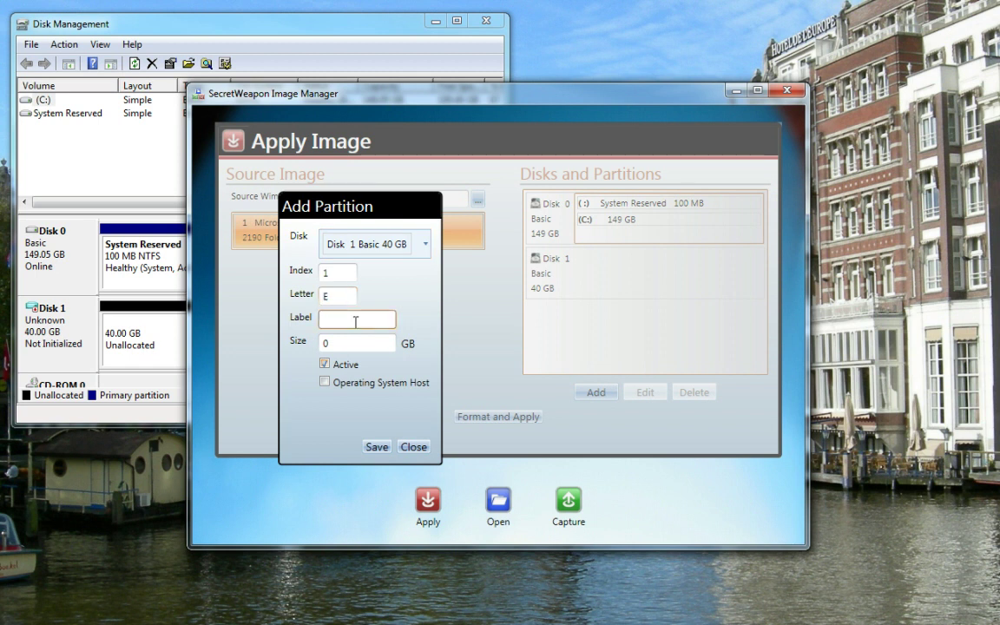
type("Drive One")
left_click(333, 348)
type("2")
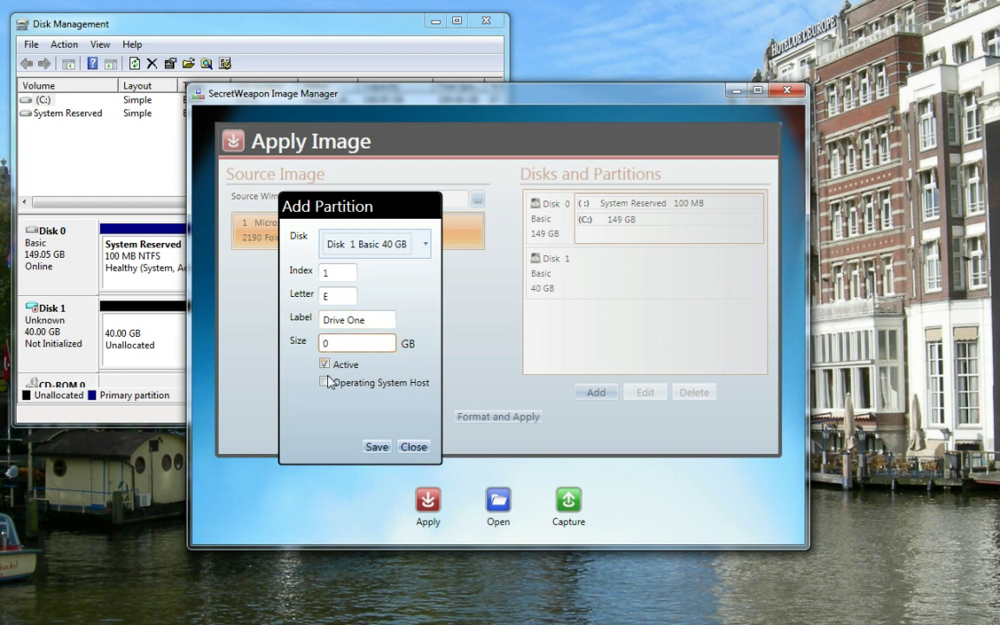
left_click(380, 447)
Add a second 10 GB partition G: on Disk 1, kept active.
left_click(600, 397)
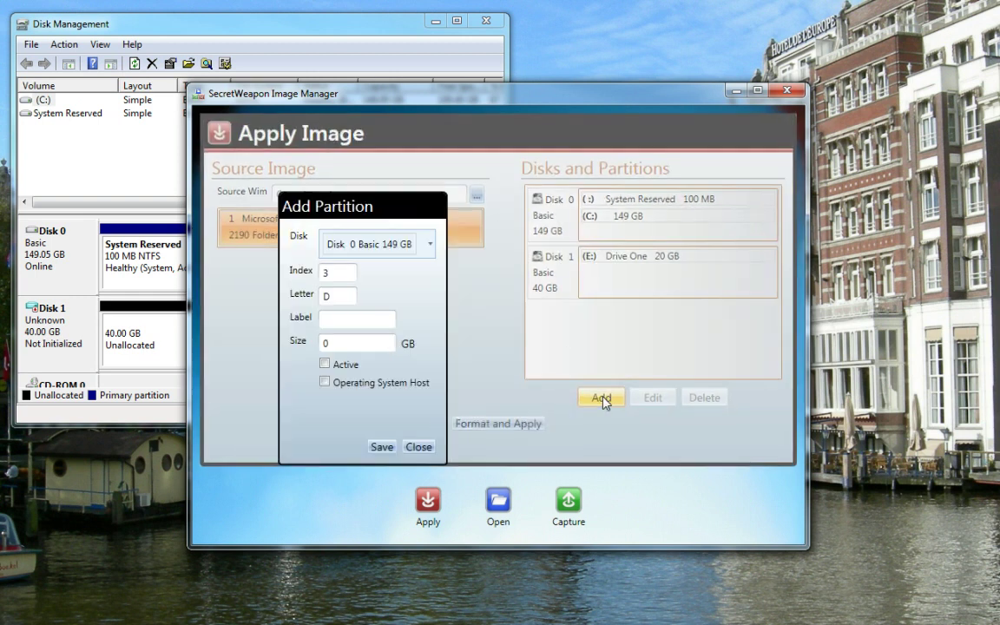
left_click(429, 244)
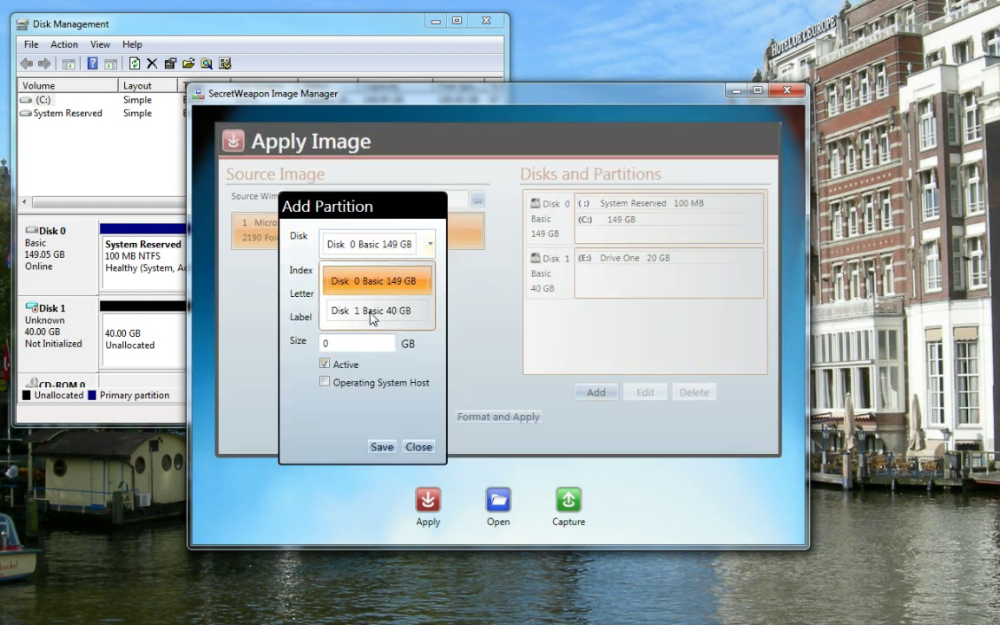
left_click(371, 311)
left_click(322, 343)
type("1")
double_click(325, 295)
type("G")
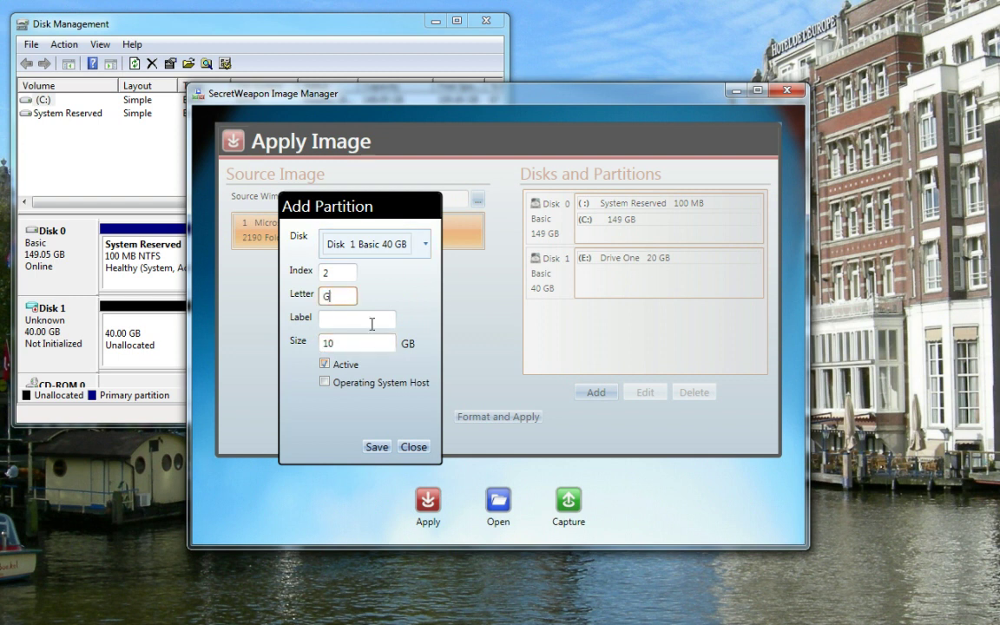
left_click(326, 364)
left_click(325, 364)
left_click(376, 447)
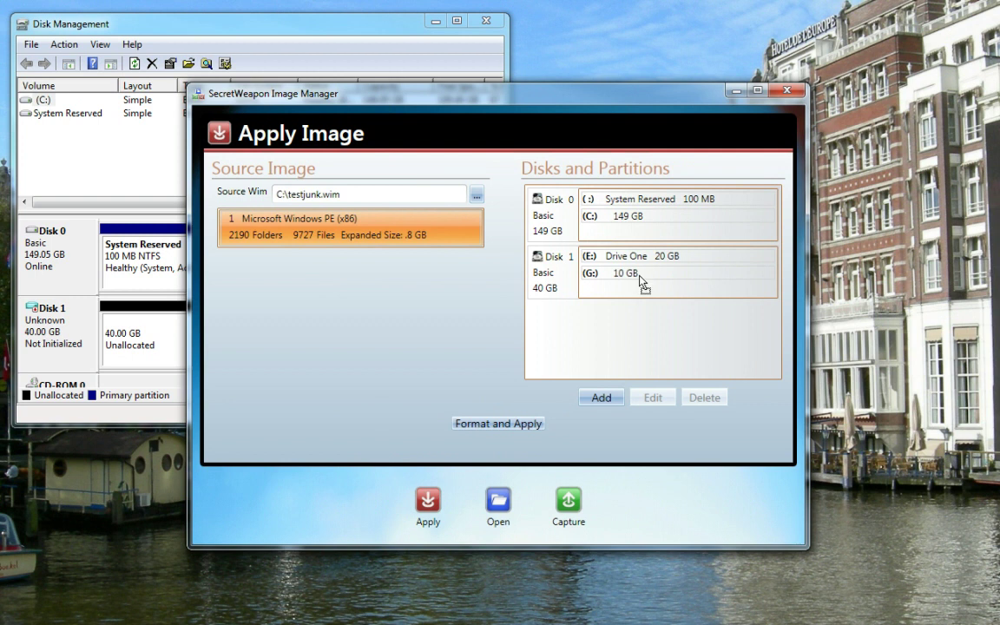
Assign the Windows PE image to Drive One (E:), then format Disk 1 and apply it.
left_click_drag(654, 265, 651, 272)
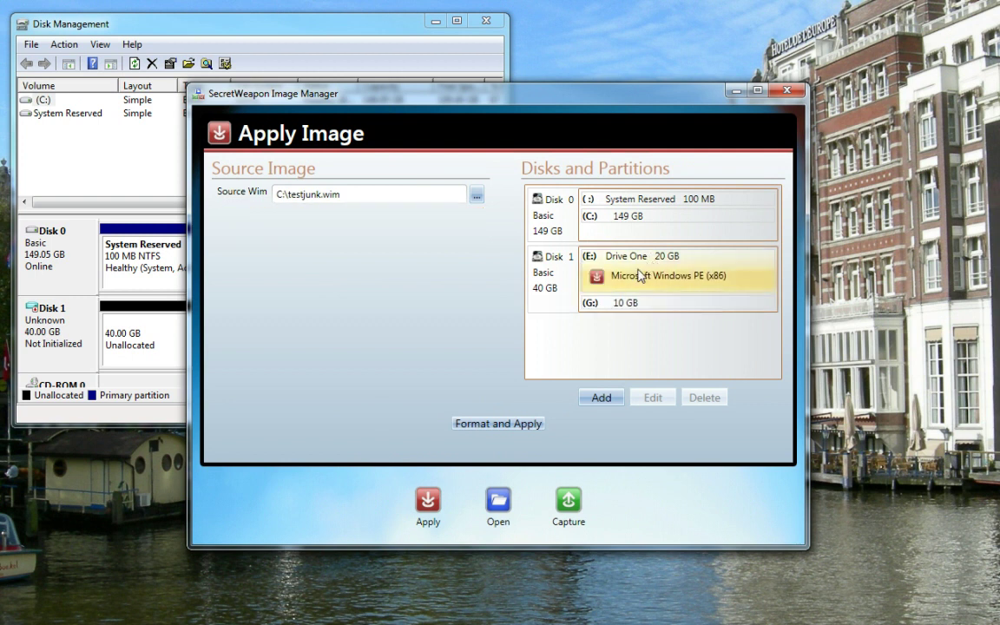
left_click(513, 424)
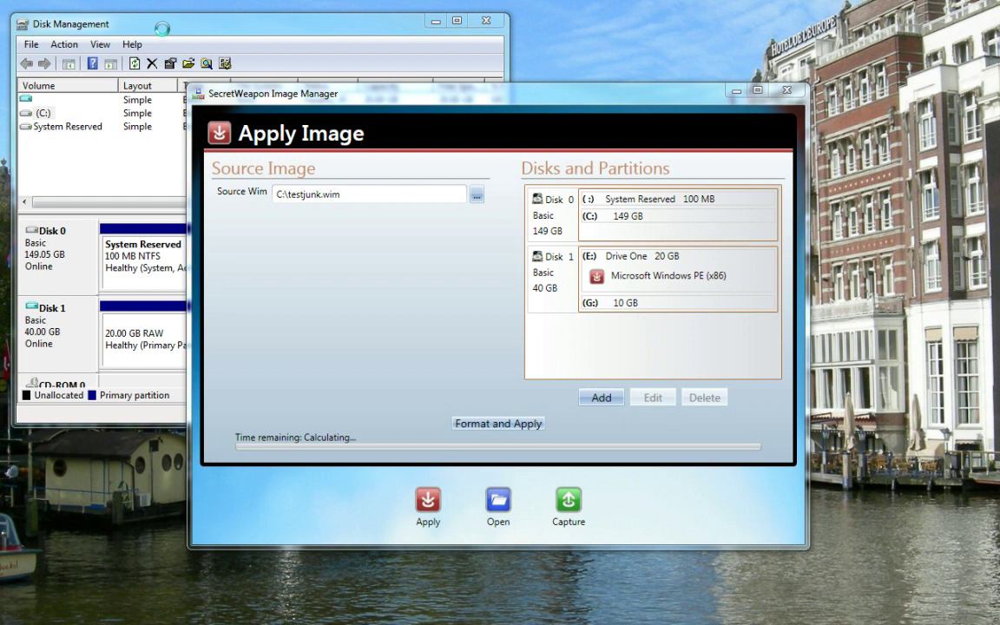
left_click(164, 26)
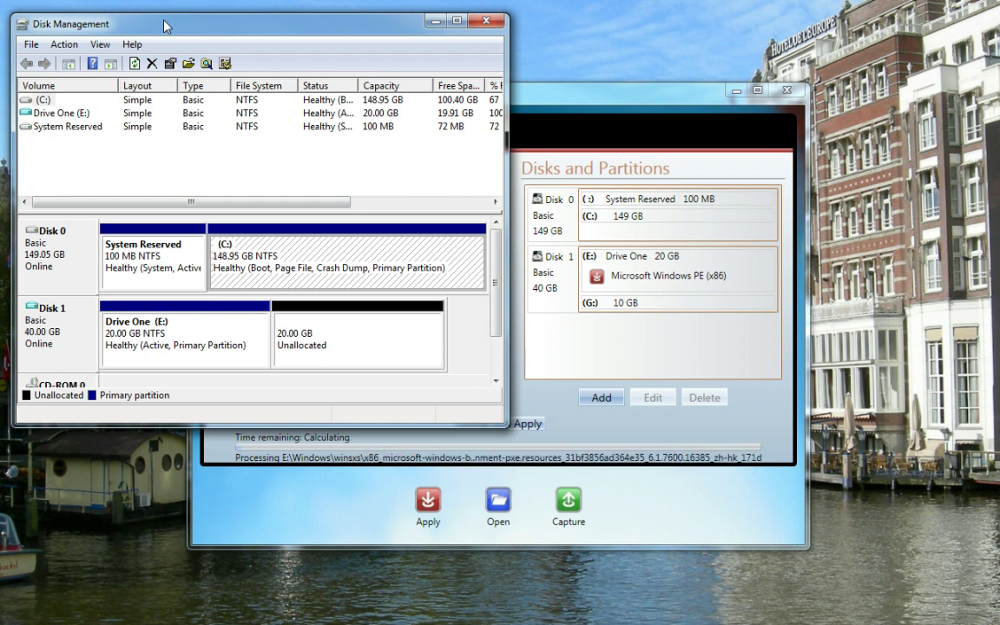
left_click(536, 91)
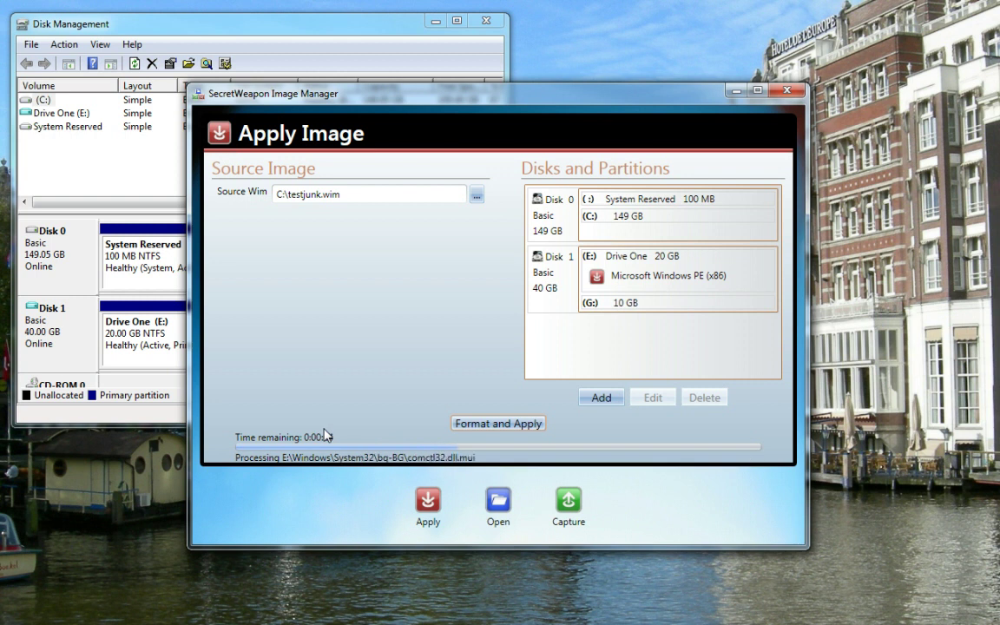
Preview the Open, Capture and Apply pages, ending on the Open (Mount/Unmount) page.
left_click(488, 484)
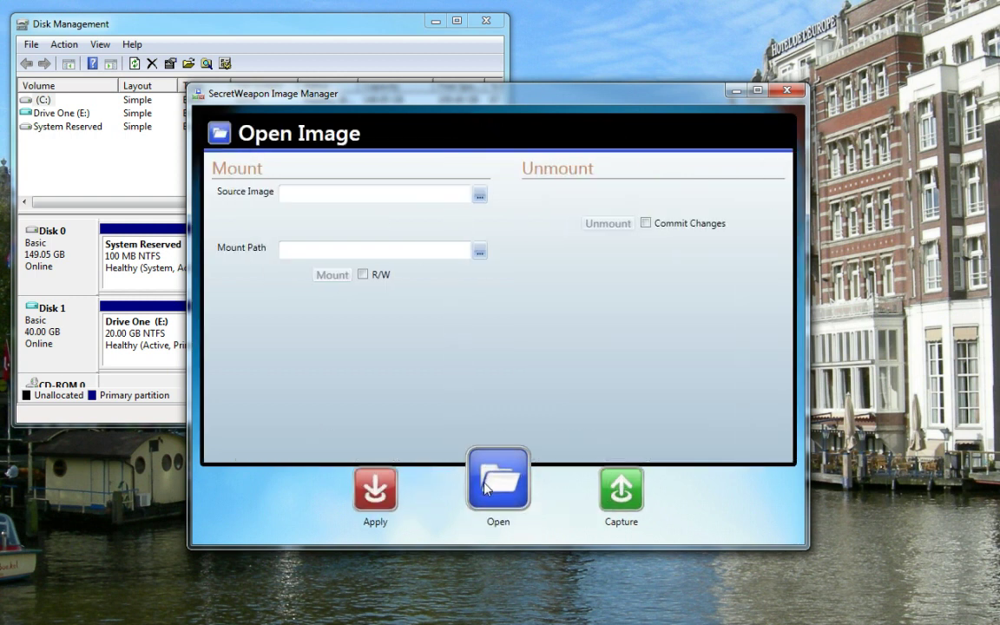
left_click(602, 488)
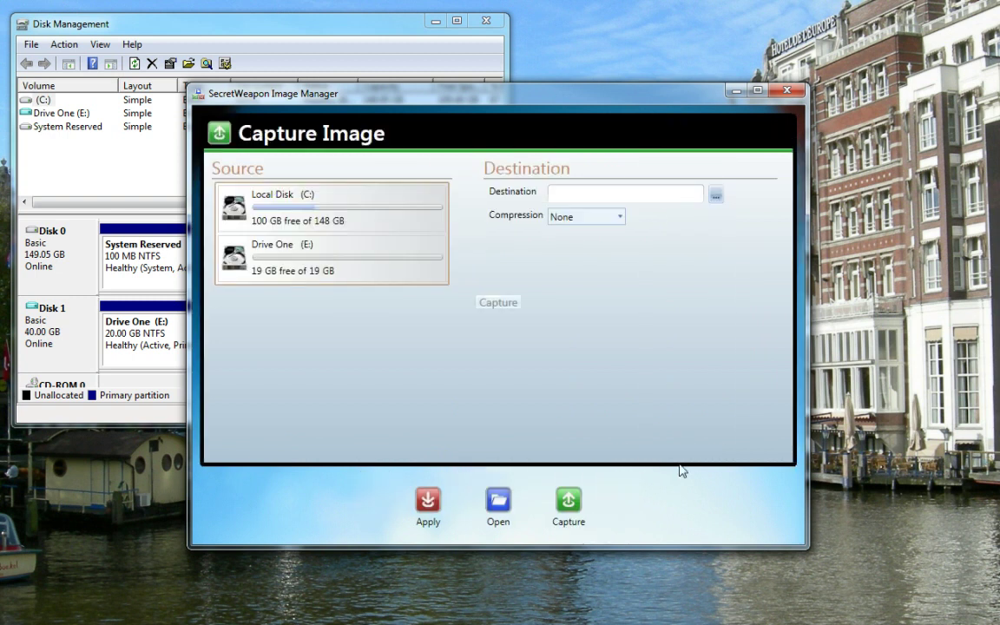
left_click(508, 499)
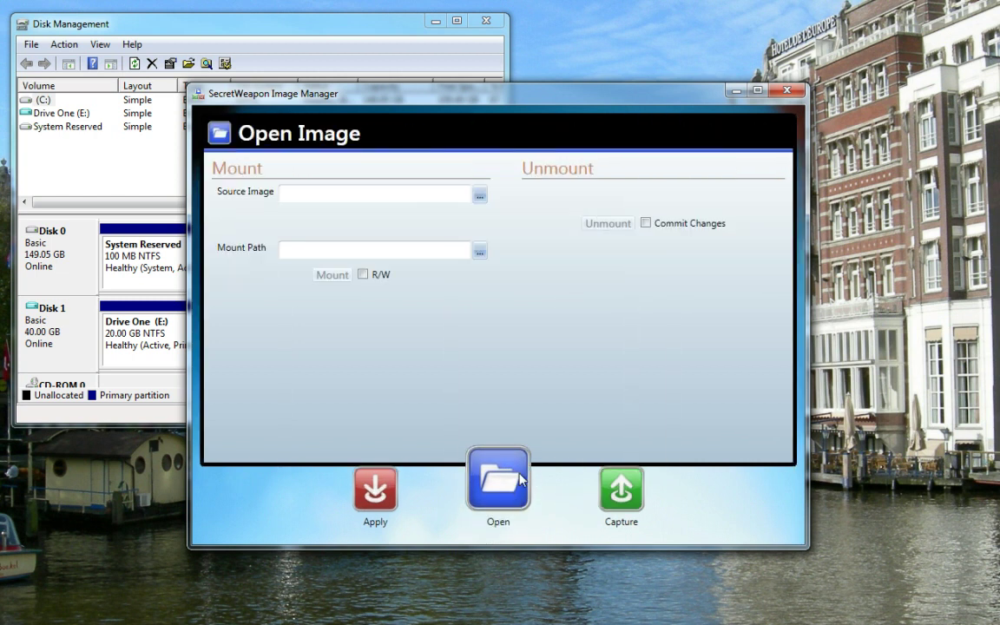
left_click(404, 502)
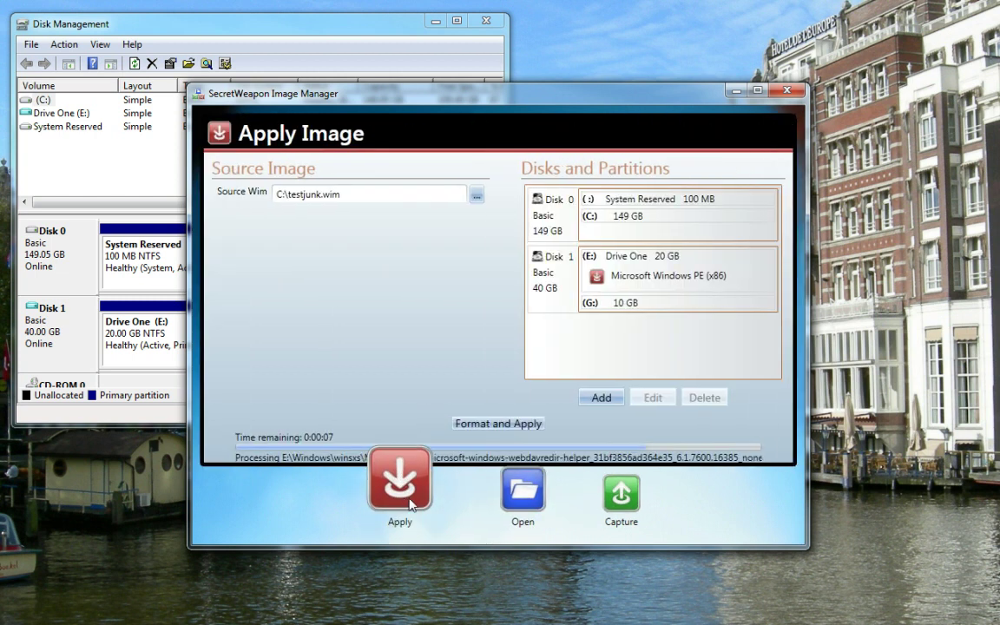
left_click(507, 504)
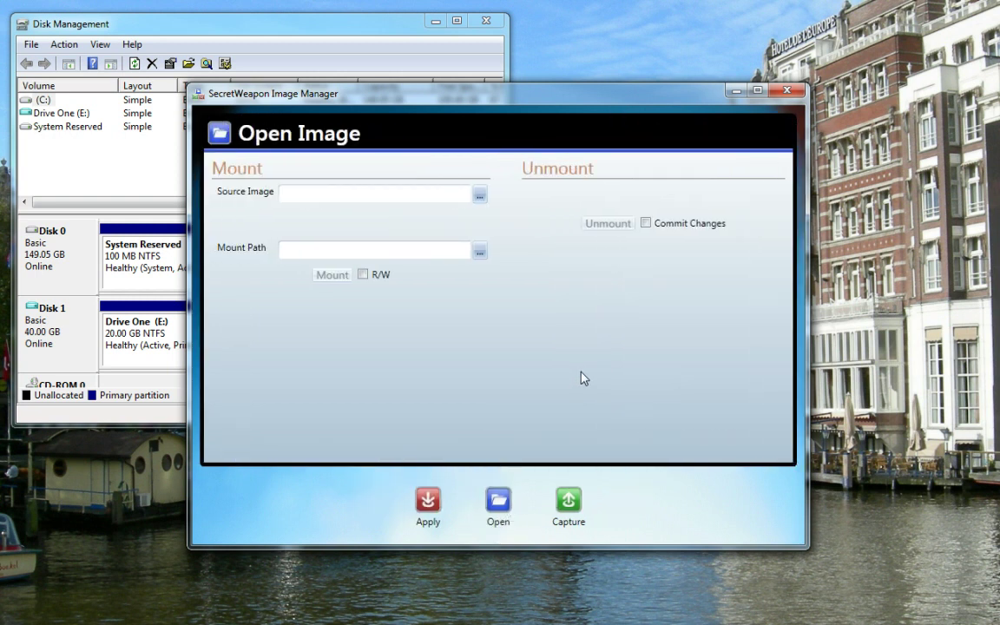
Set C:\testpe.wim as the source image to mount.
left_click(479, 197)
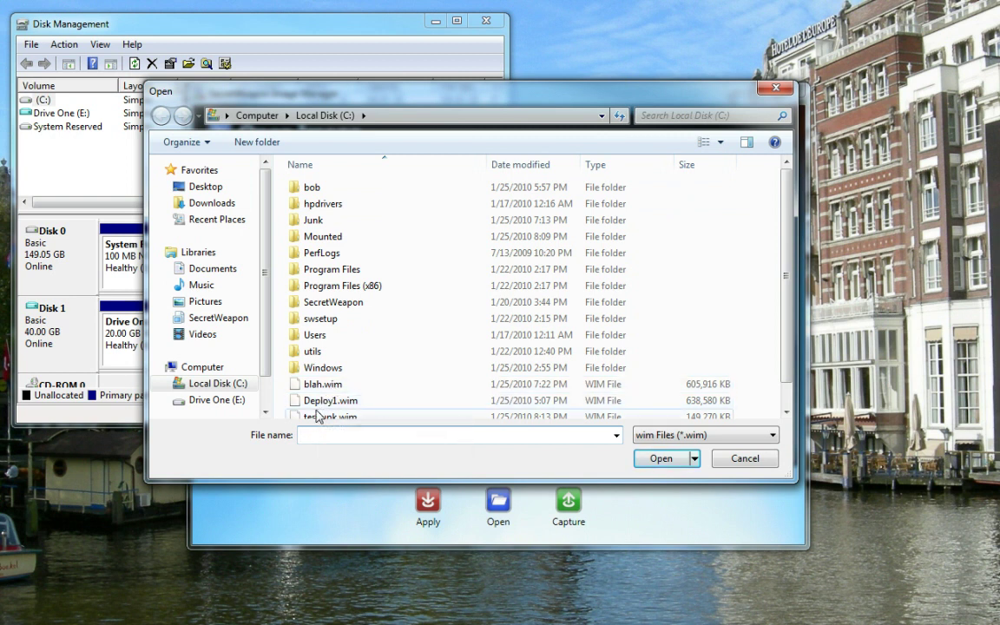
left_click(318, 416)
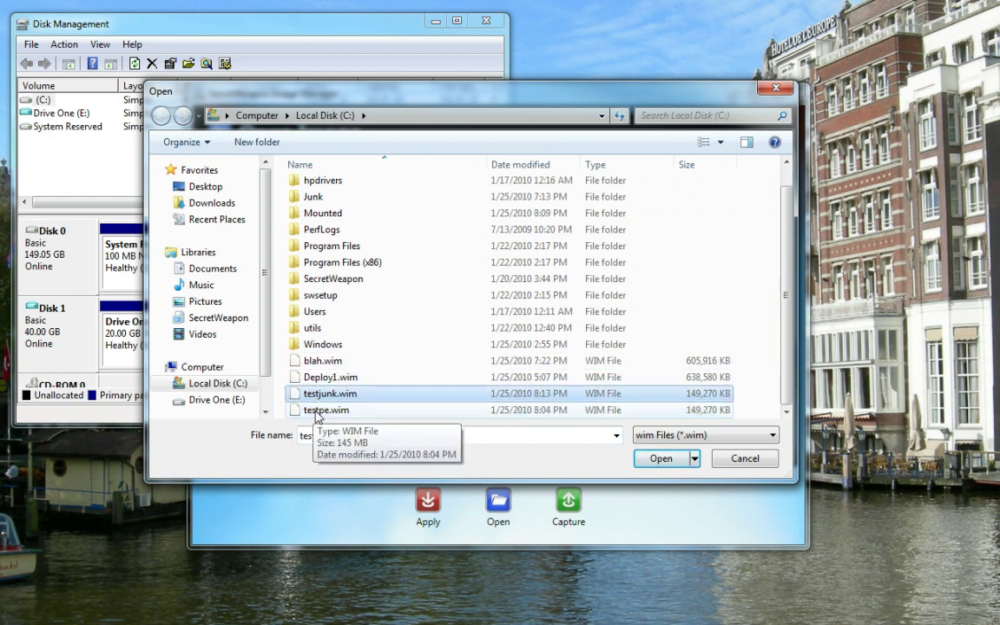
left_click(318, 413)
left_click(656, 459)
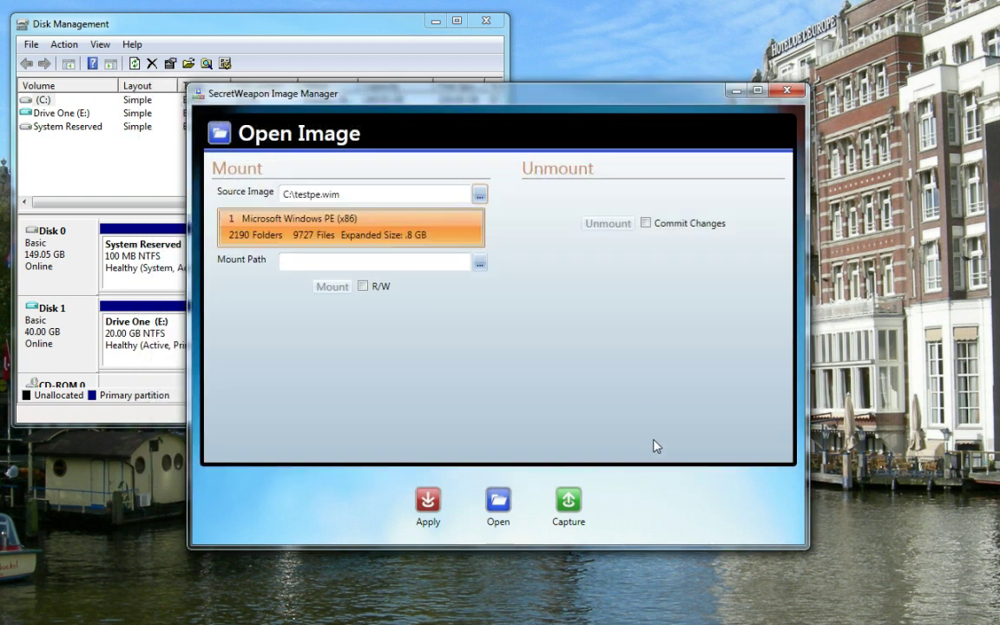
Set the mount path to the C:\Mounted folder.
left_click(480, 265)
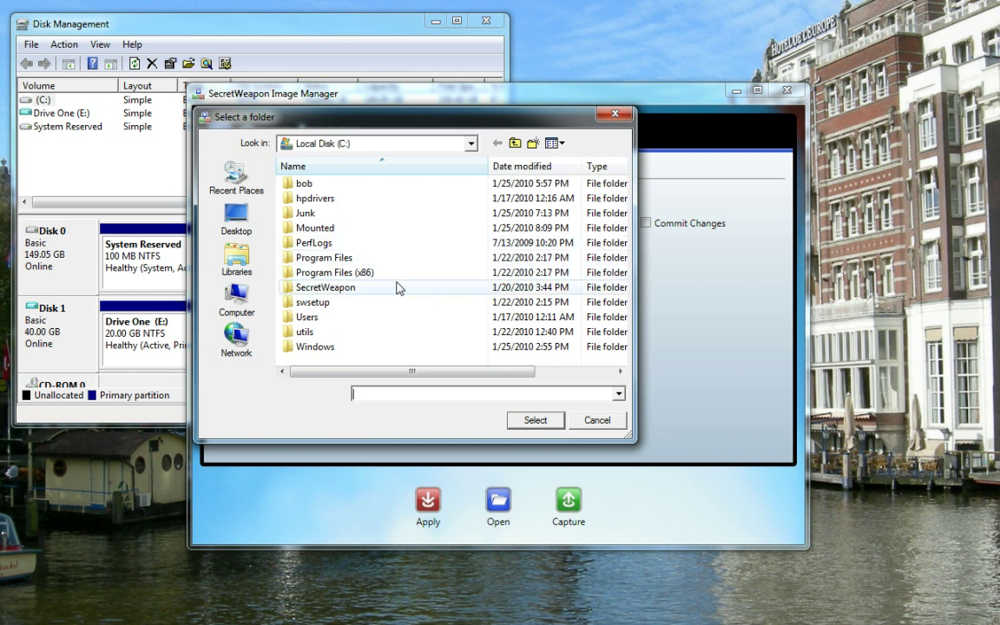
left_click(314, 228)
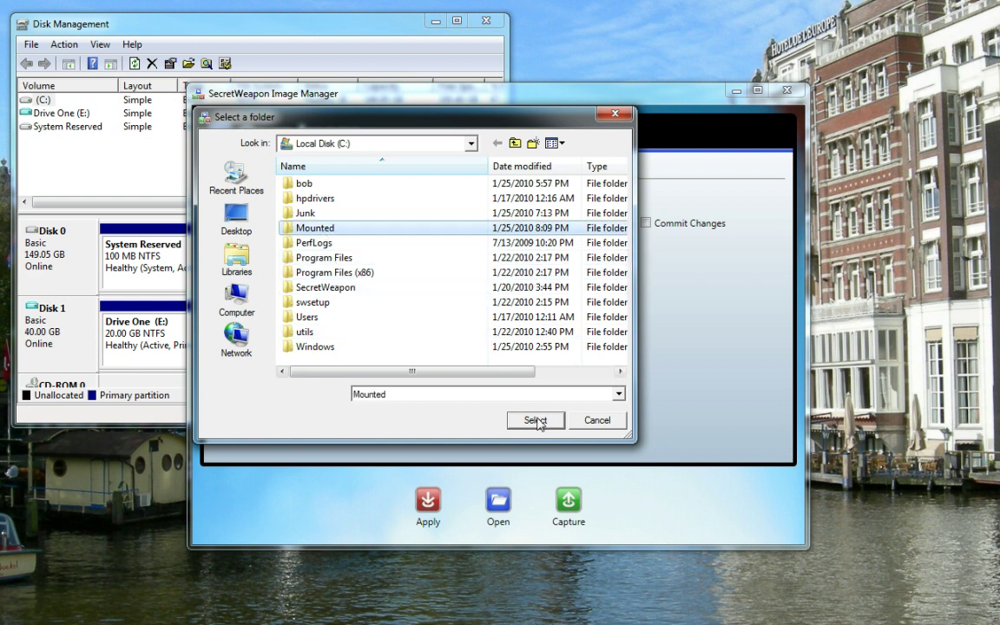
left_click(534, 419)
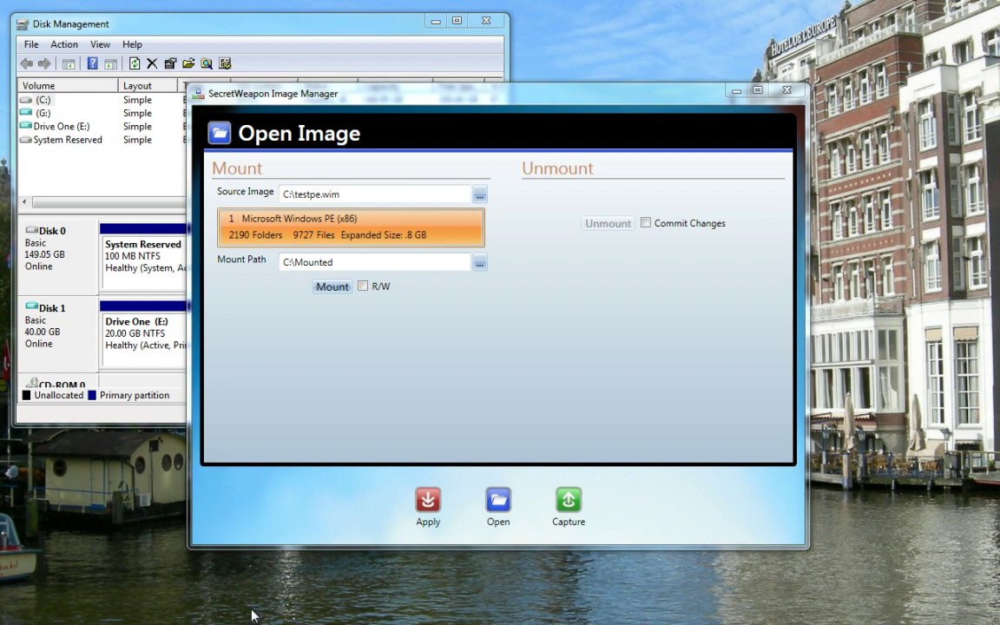
left_click(427, 502)
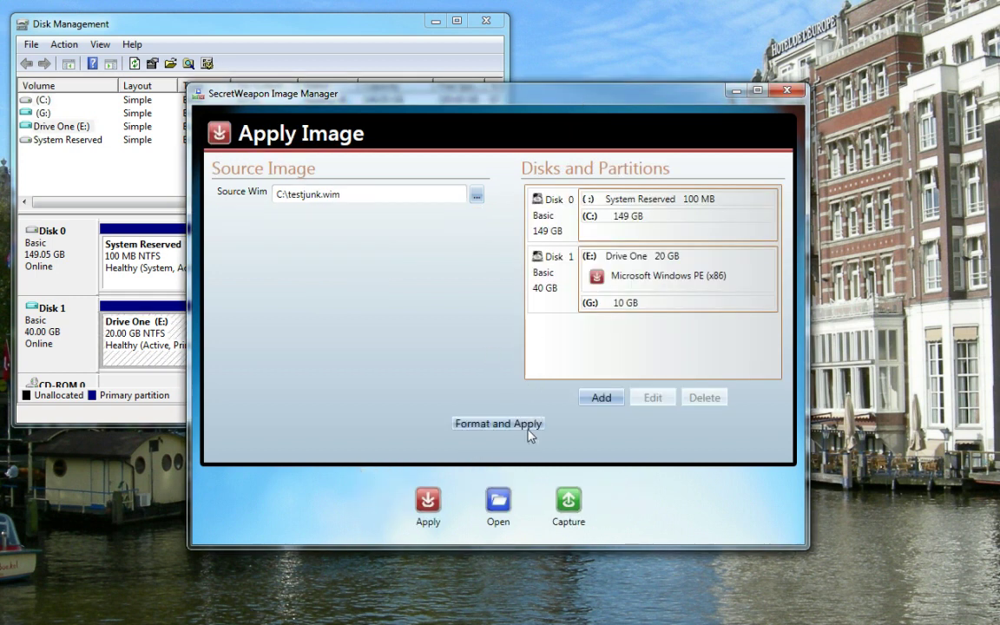
left_click(494, 505)
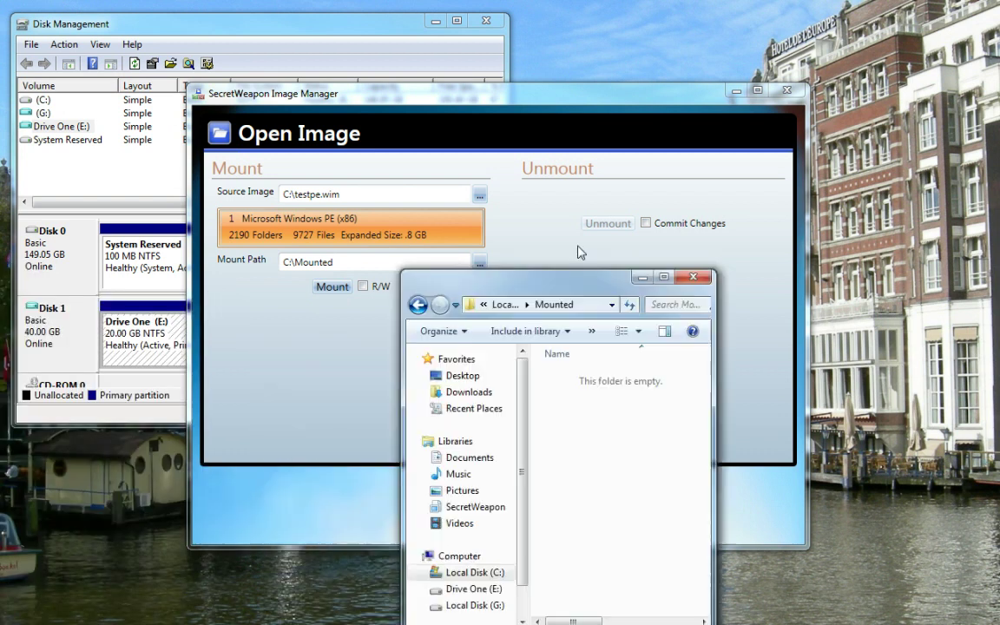
Move the C:\Mounted Explorer window aside and mount testpe.wim read-only into C:\Mounted.
left_click_drag(521, 269, 520, 167)
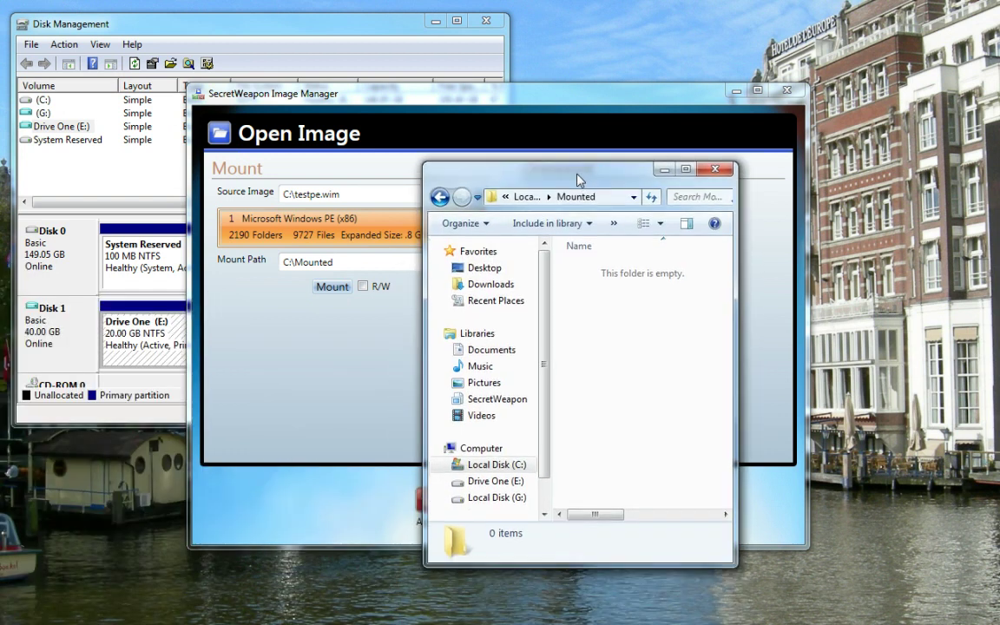
left_click(661, 170)
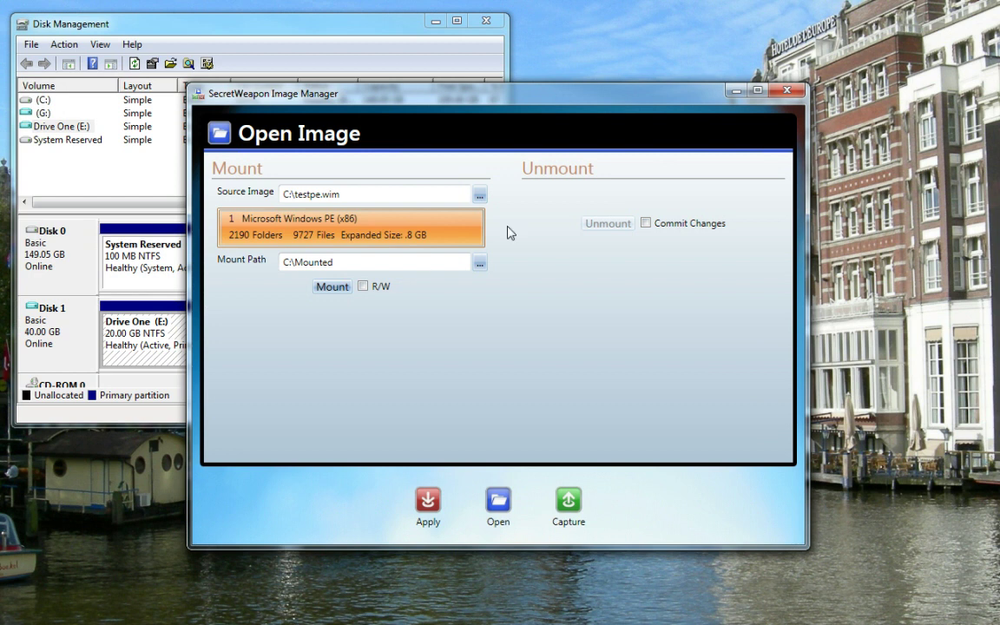
left_click(323, 289)
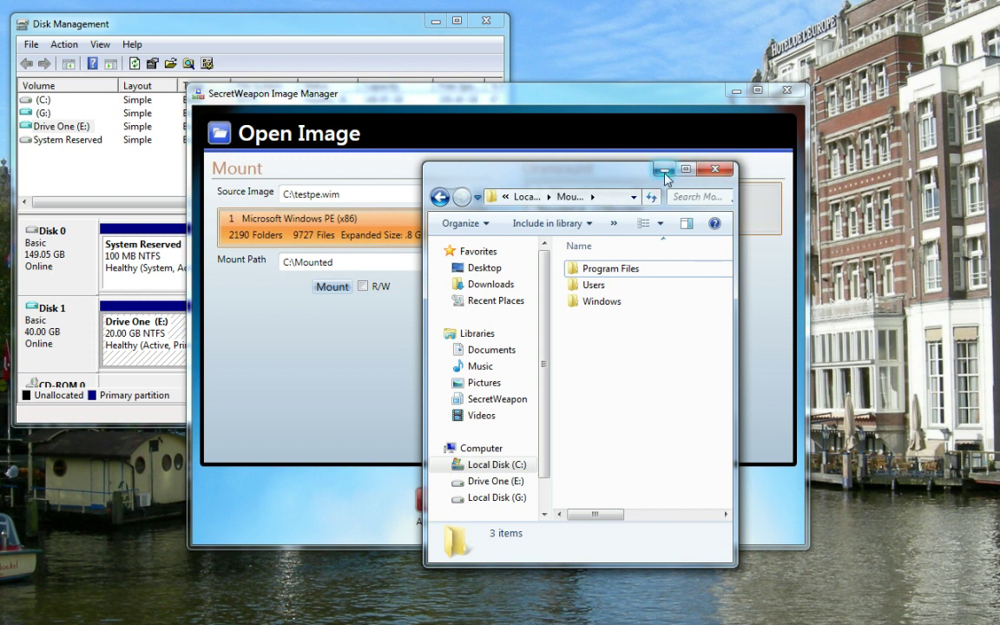
Close the C:\Mounted window and unmount the Windows PE image.
left_click(714, 171)
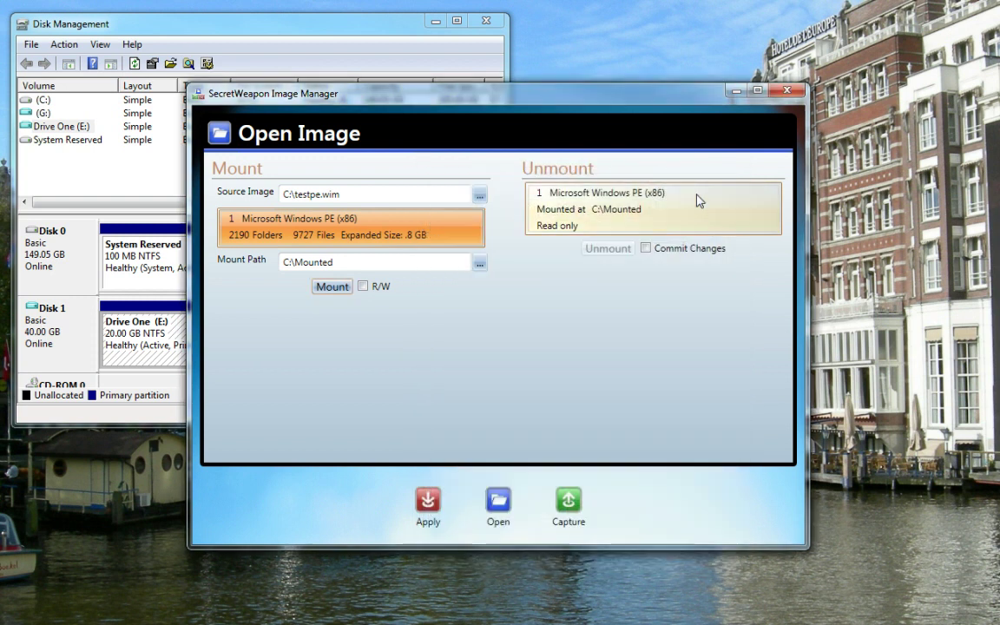
left_click(695, 209)
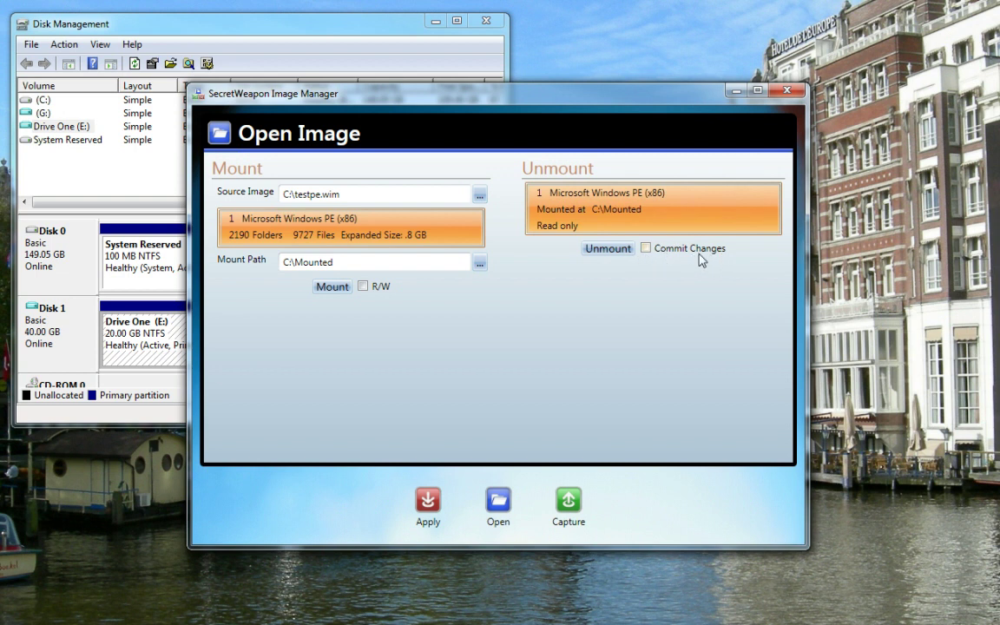
left_click(607, 250)
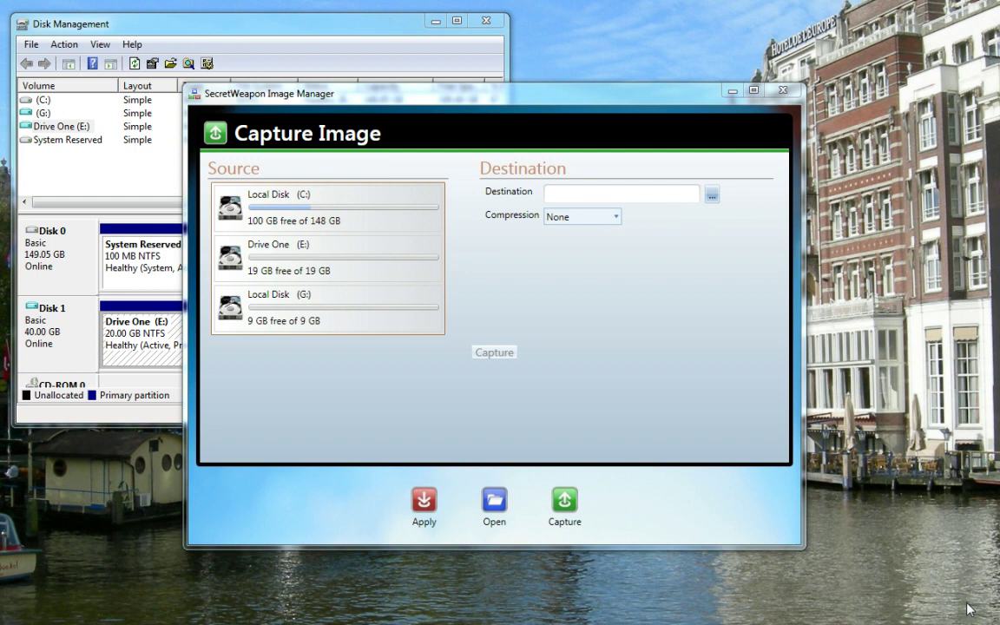
Choose Drive One (E:) as the capture source with LZX compression.
left_click(328, 257)
left_click(616, 216)
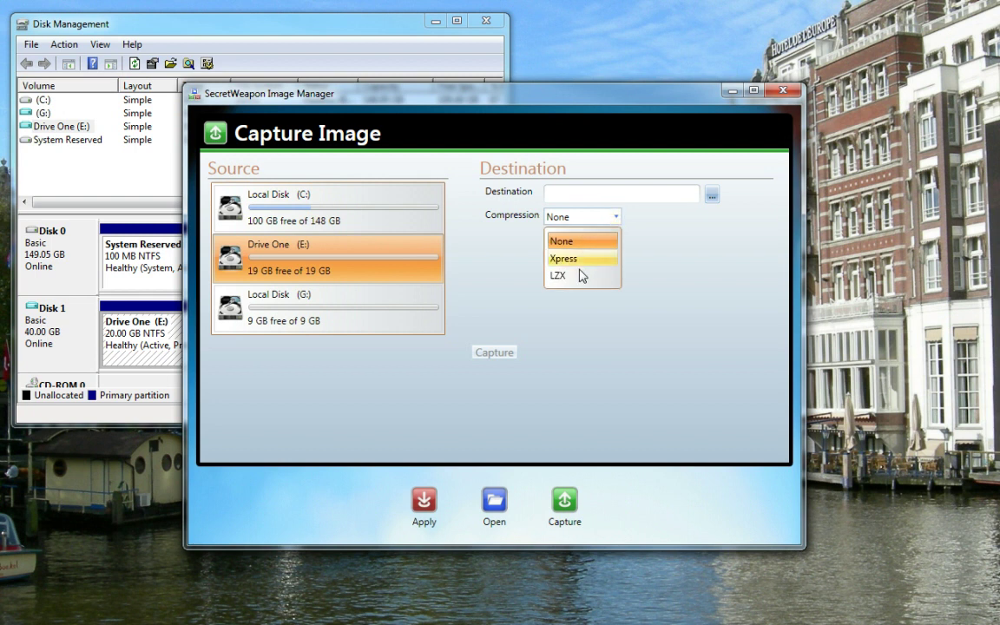
left_click(578, 276)
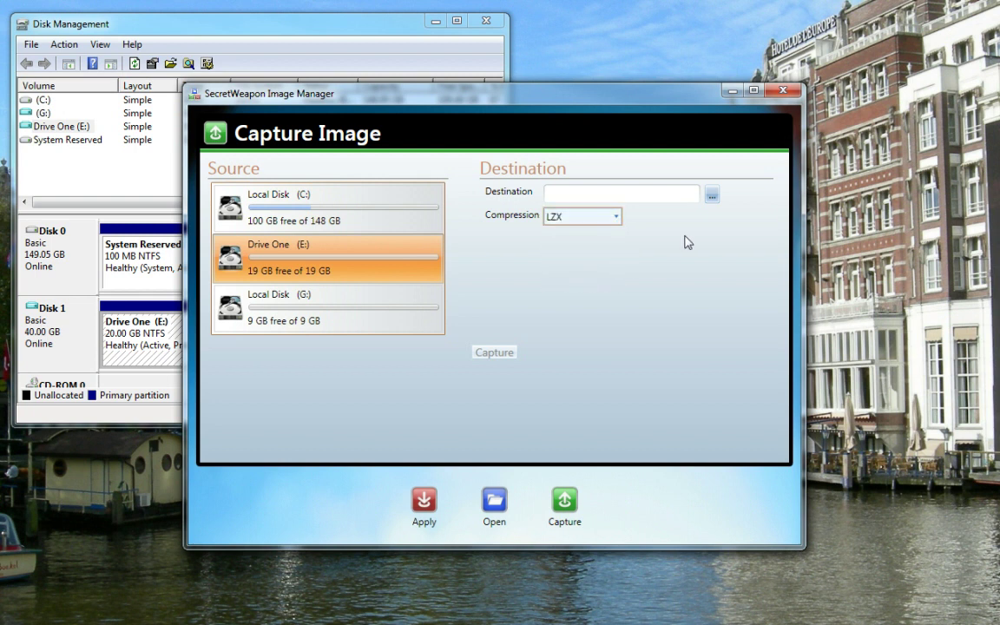
Set the destination to C:\MyNewWim.wim and start the capture.
left_click(711, 195)
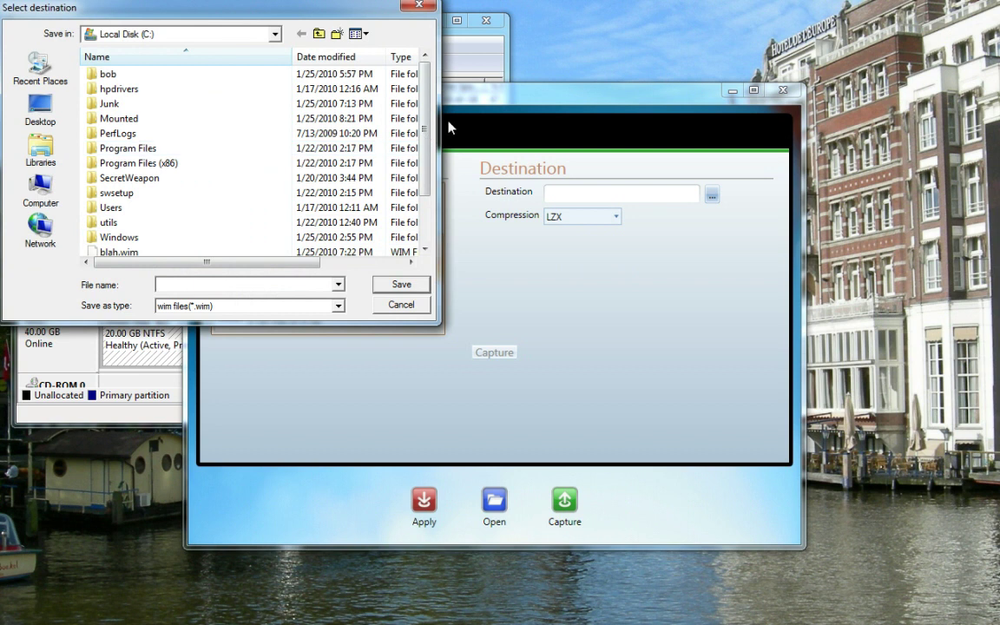
scroll(418, 198, "down", 2)
left_click(170, 284)
type("MyN")
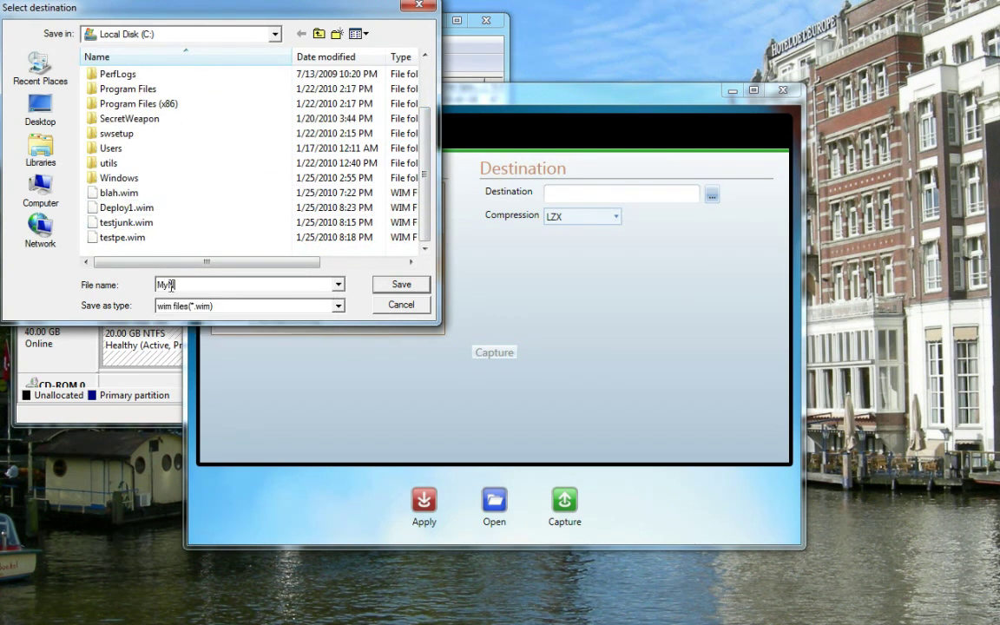
type("ewWim")
left_click(401, 284)
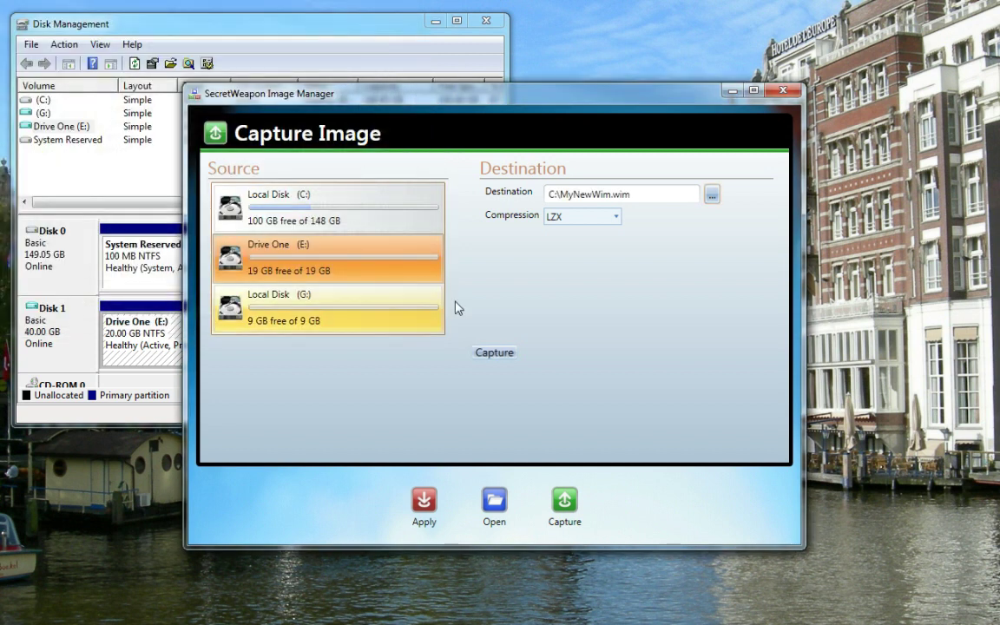
left_click(493, 353)
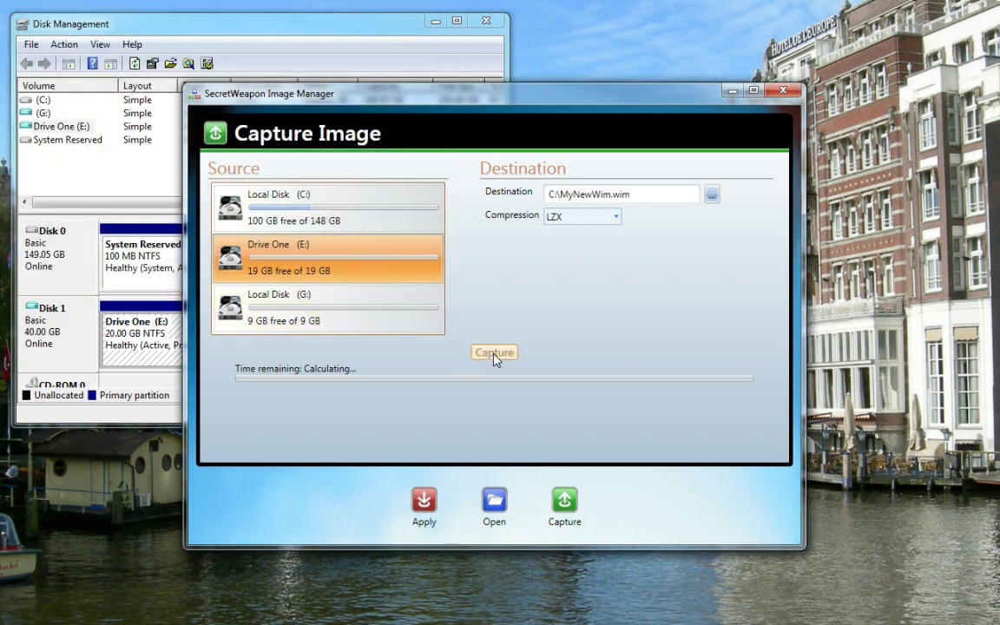